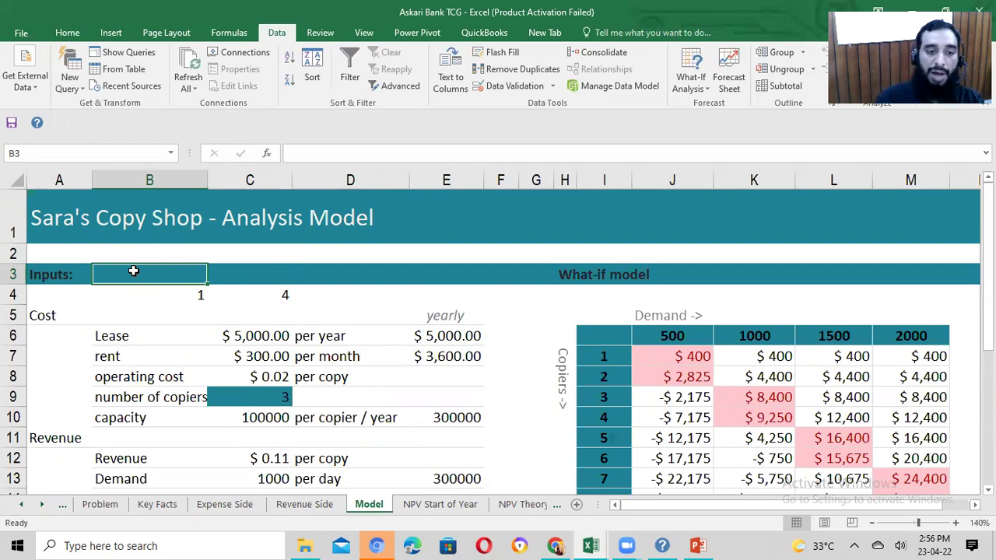
Step: Clear the lease, rent and operating cost values in C6:C8 of the Model sheet
scroll(140, 315, down, 3)
scroll(140, 314, up, 3)
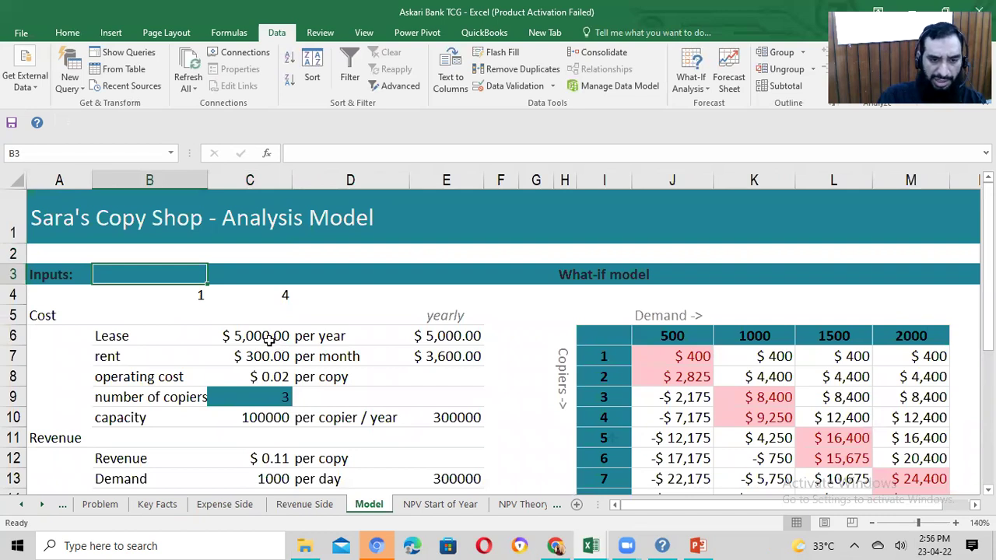
drag(268, 340, 280, 388)
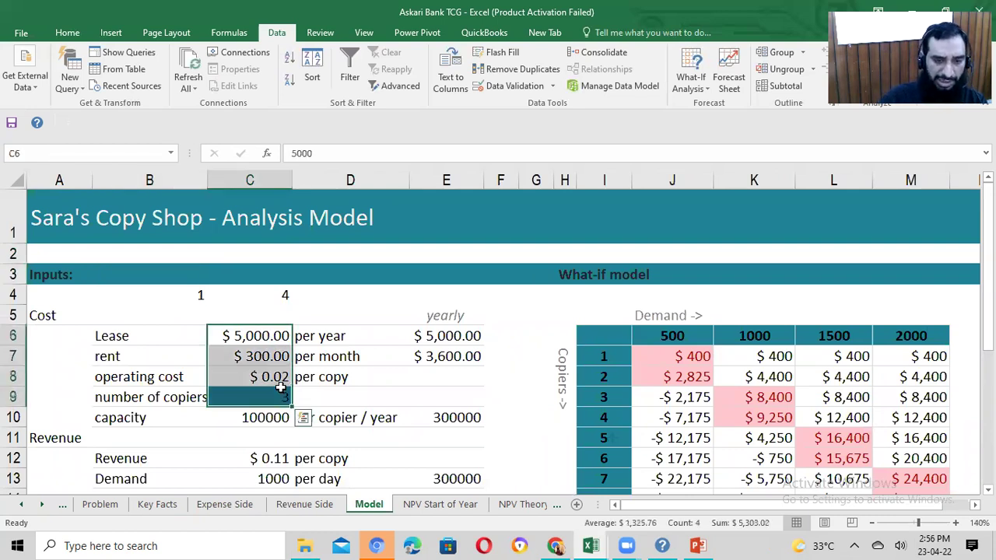
key(Up)
key(Down)
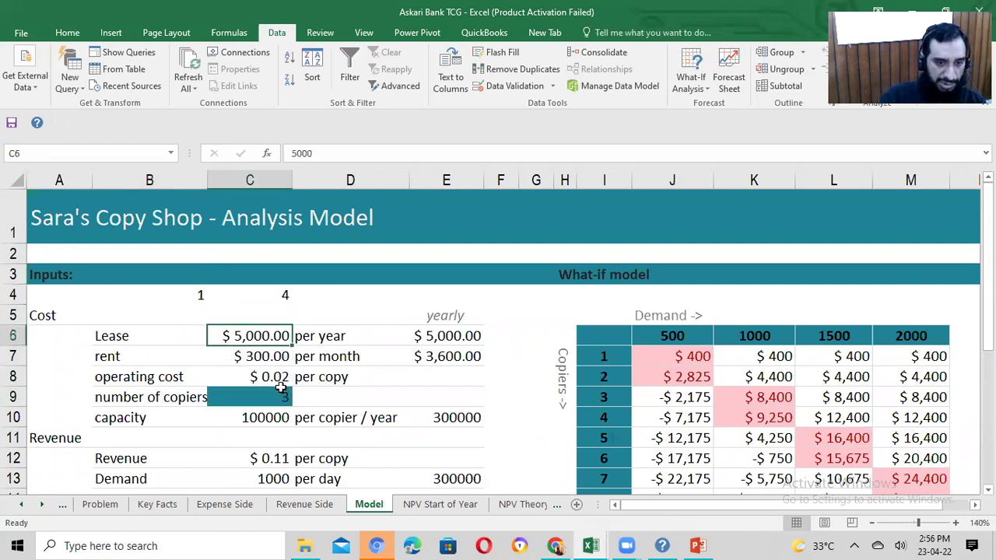
key(shift+Down)
key(shift+Down)
key(Delete)
Step: Enter the lease as 5000 in C6 and the monthly rent as 300 in C7
key(Right)
key(Left)
text(5000)
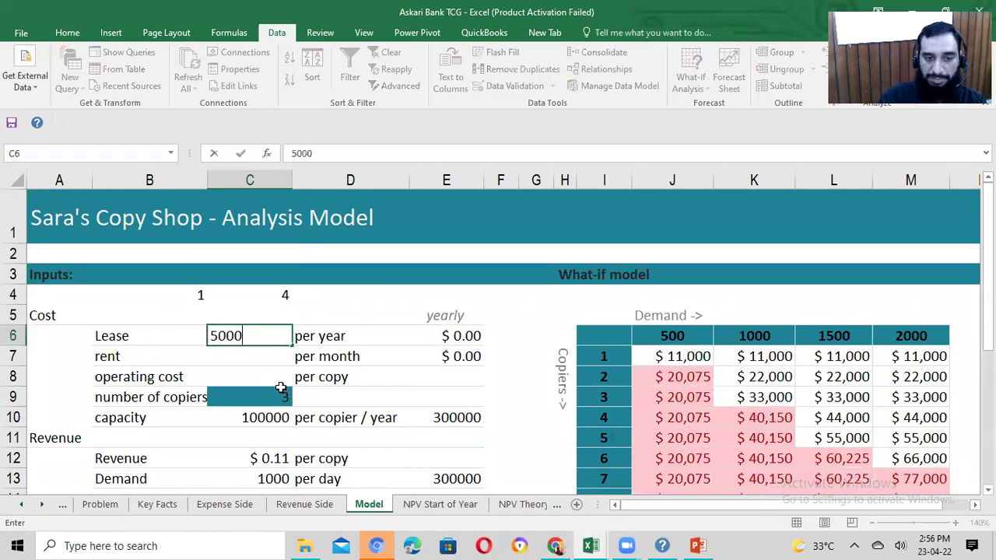
key(Return)
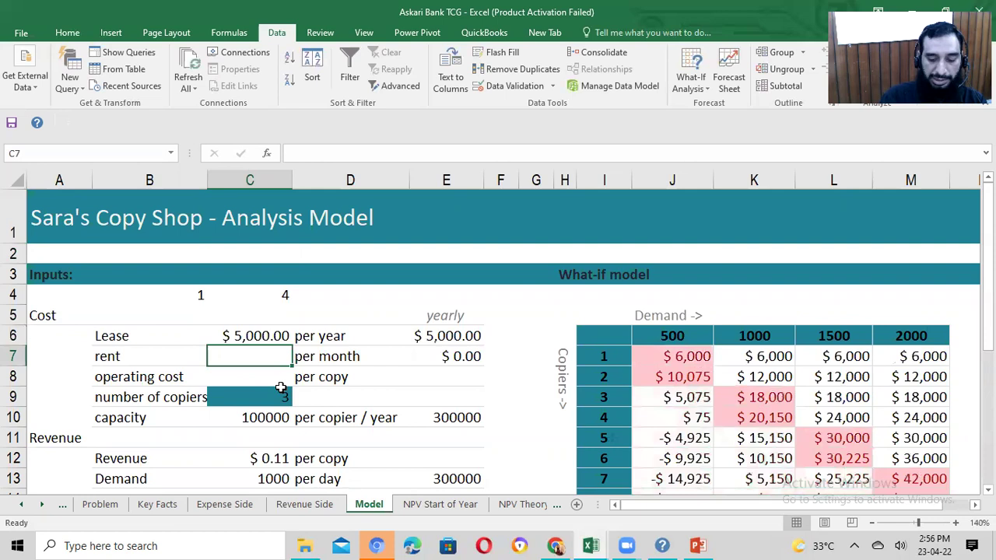
text(300)
key(Return)
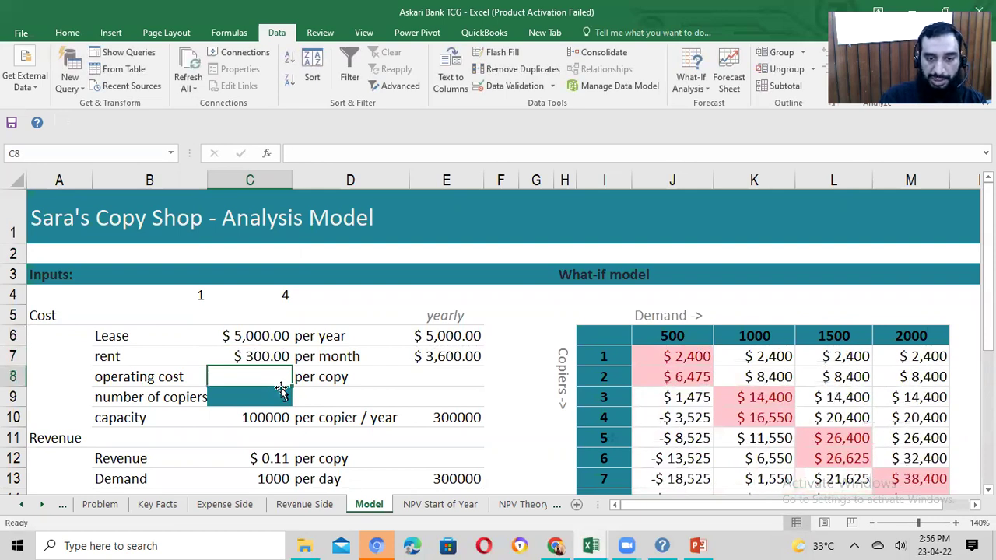
Step: Examine the yearly lease and rent formulas in E6 and E7 and the input cells they reference
key(Up)
key(Up)
key(Right)
key(Right)
key(F3)
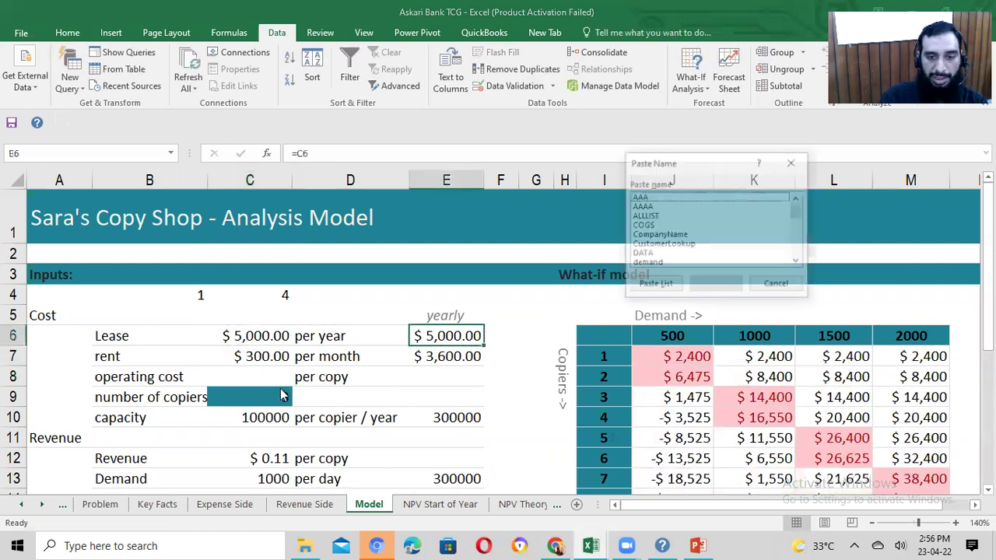
key(Escape)
key(F2)
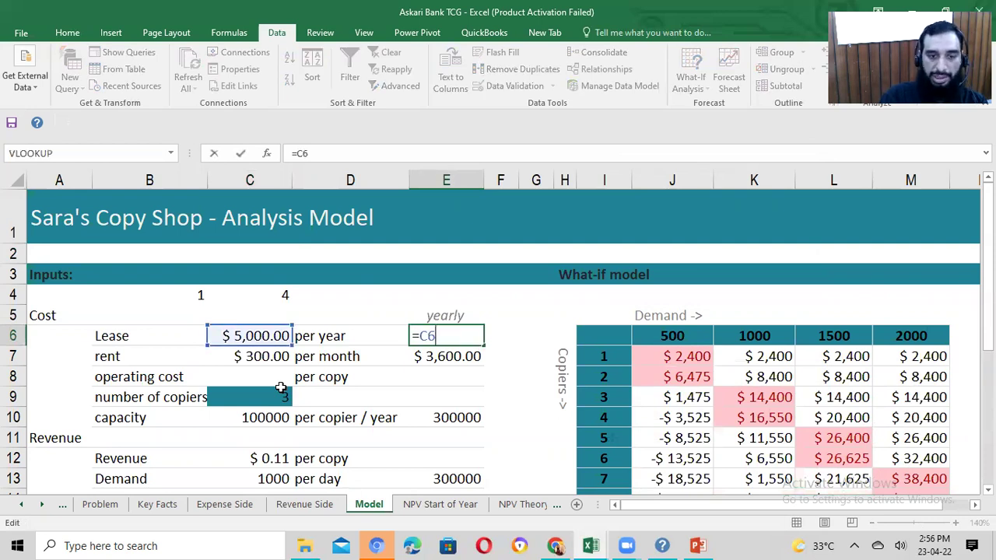
key(Escape)
key(Down)
key(F2)
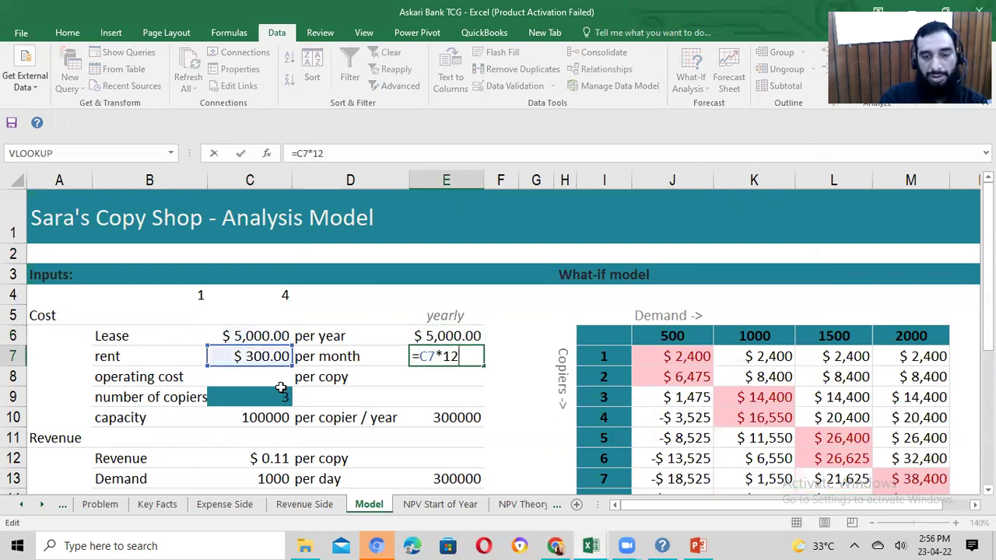
key(Escape)
key(Left)
key(Left)
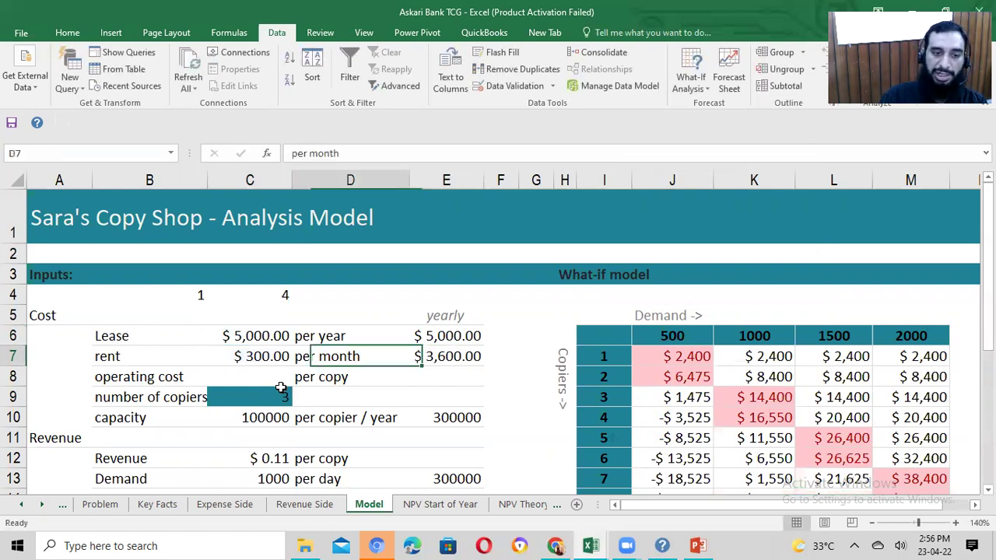
key(Up)
key(Up)
key(Down)
key(Down)
key(Right)
key(Right)
key(Left)
key(Left)
key(Down)
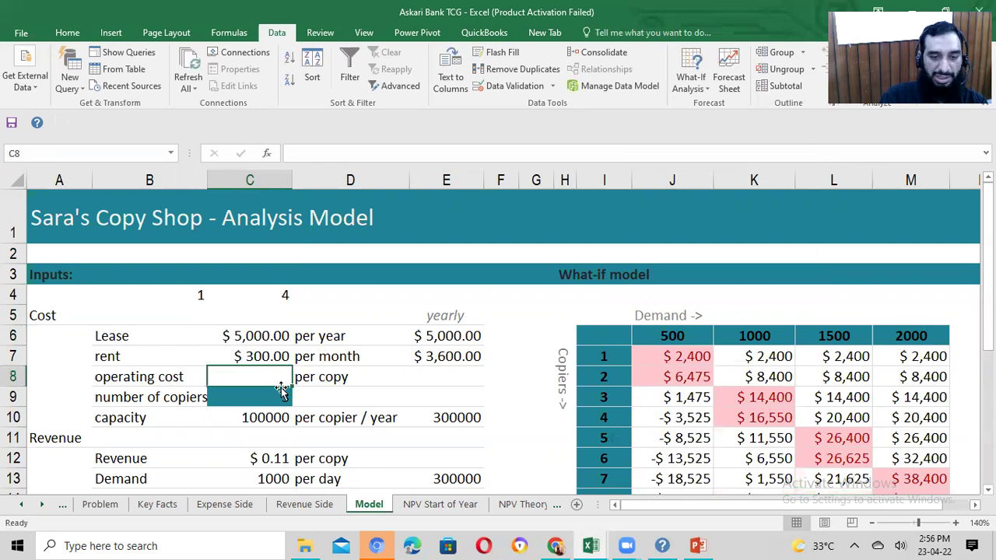
Step: Look up the operating cost per copy on the Key Facts sheet and enter 0.02 in C8 of the Model sheet
key(ctrl+Page_Up)
key(ctrl+Page_Up)
key(ctrl+Page_Up)
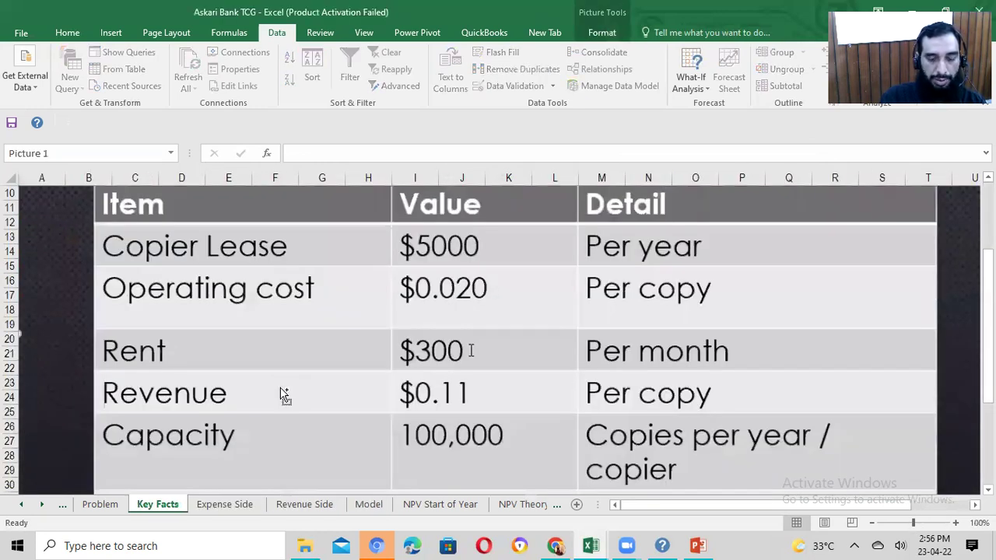
key(ctrl+Page_Down)
key(ctrl+Page_Down)
key(ctrl+Page_Down)
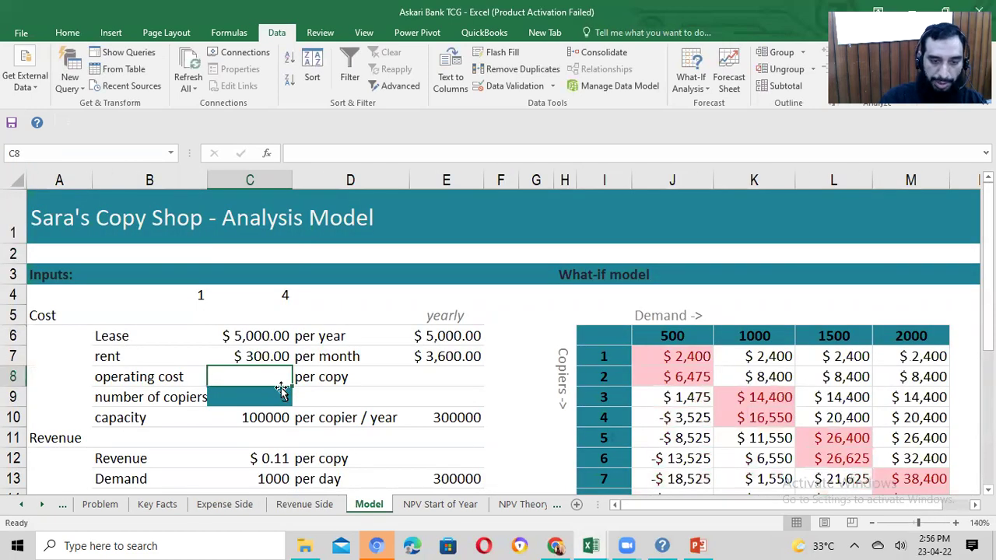
text(0.02)
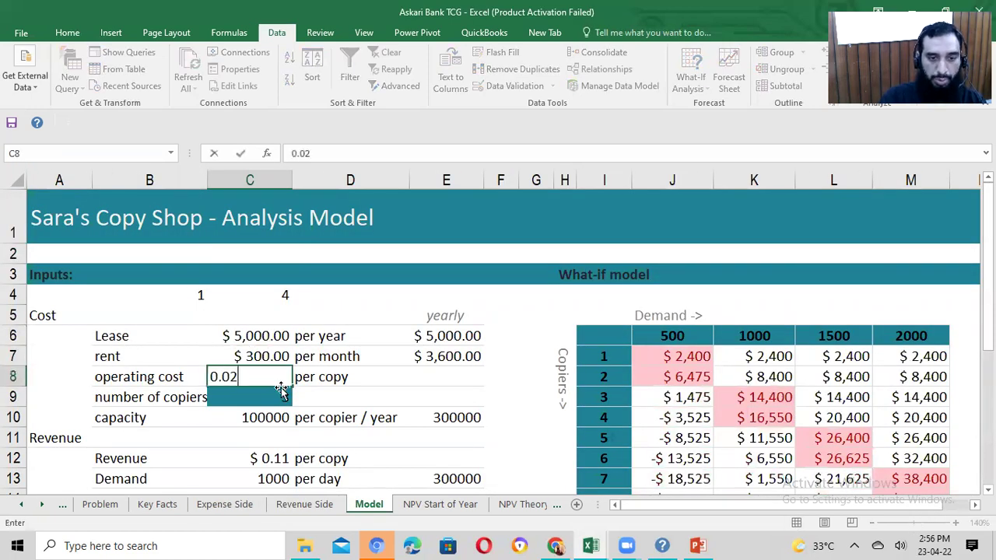
key(Return)
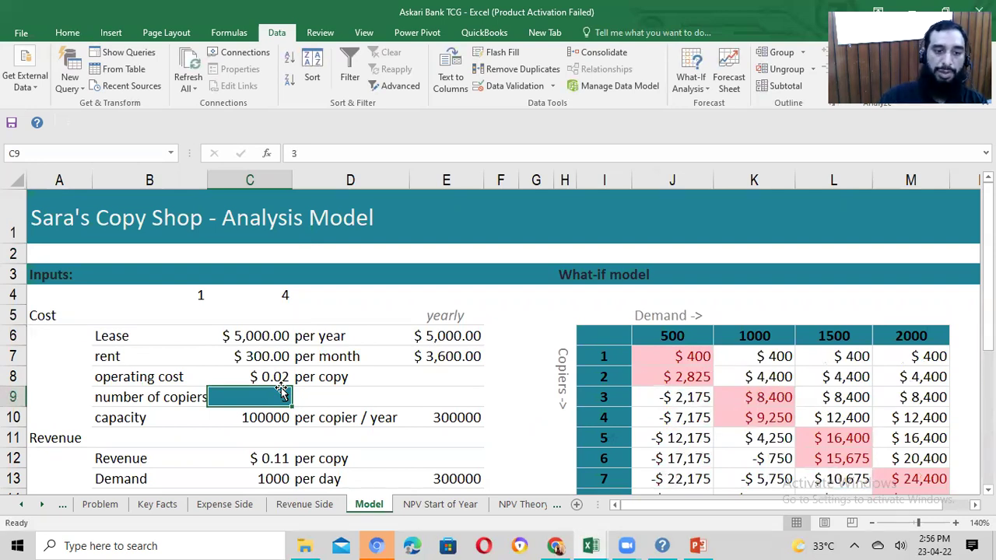
Step: Remove the teal fill from the number of copiers cell C9
key(Down)
key(Up)
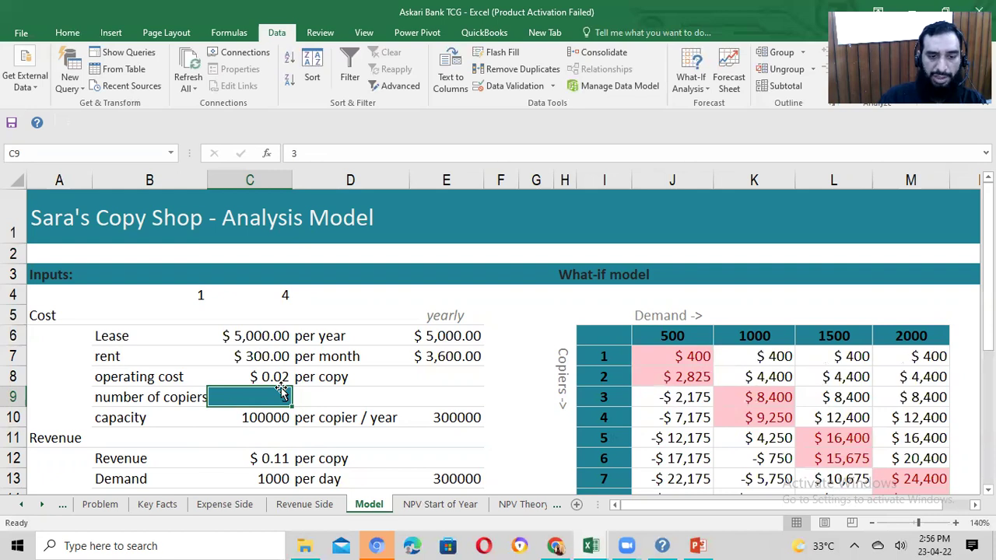
scroll(283, 374, down, 2)
scroll(285, 358, up, 2)
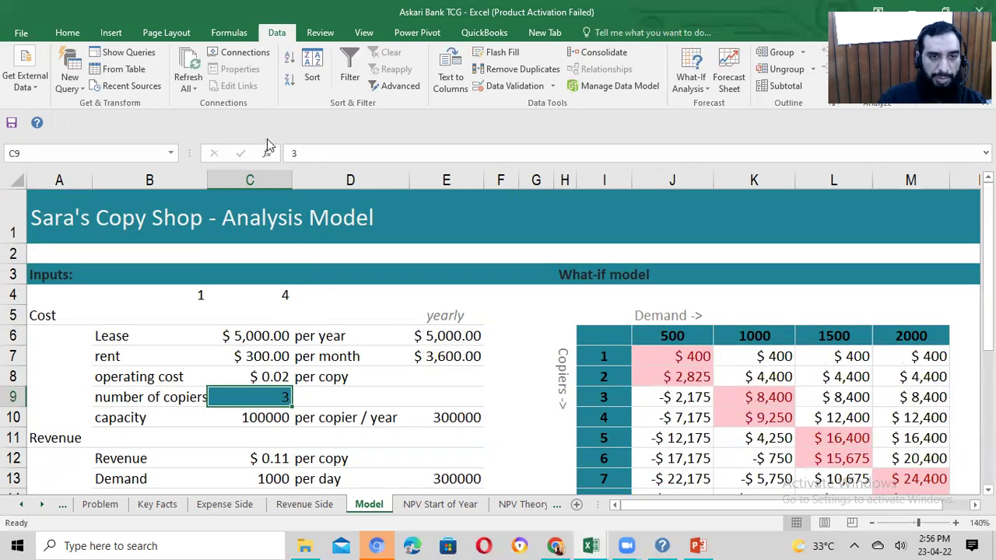
click(67, 32)
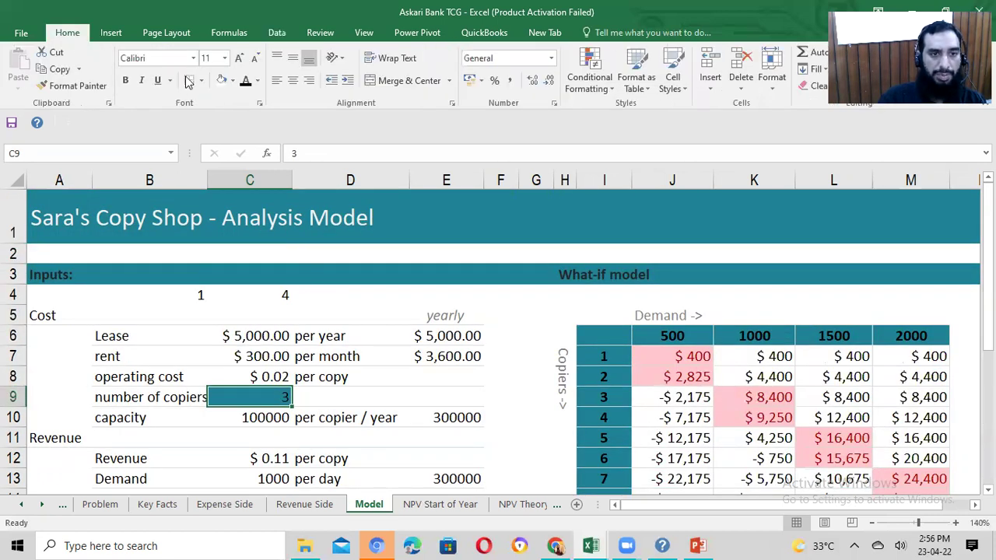
click(224, 87)
click(341, 419)
click(242, 396)
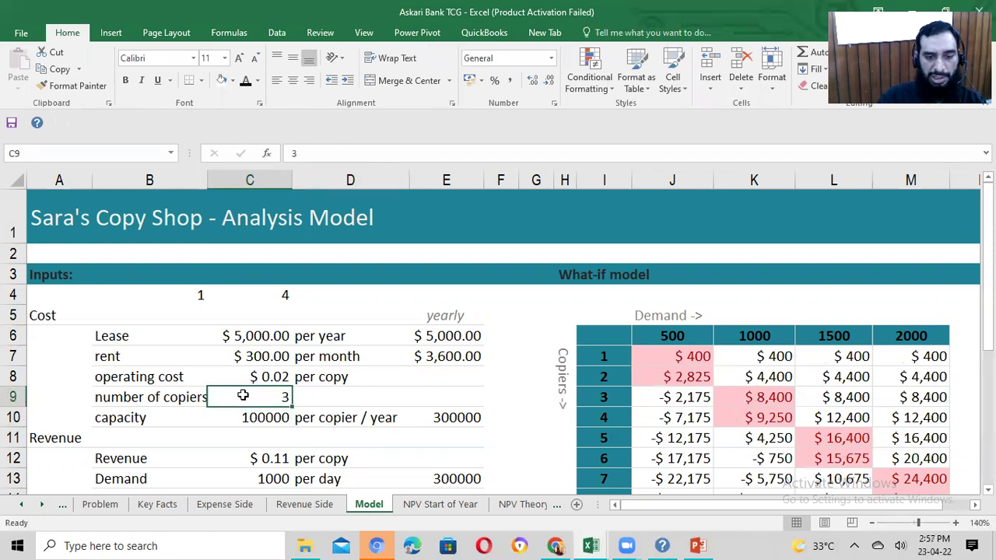
Step: Clear the capacity per copier in C10, check the yearly capacity formula in E10, and re-enter the capacity as 100000
scroll(242, 396, down, 1)
click(252, 325)
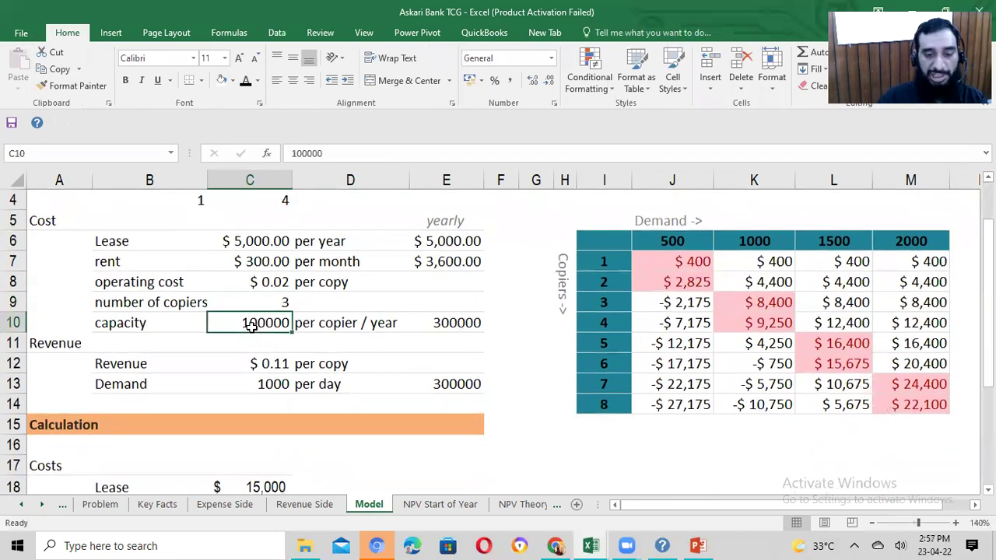
key(Delete)
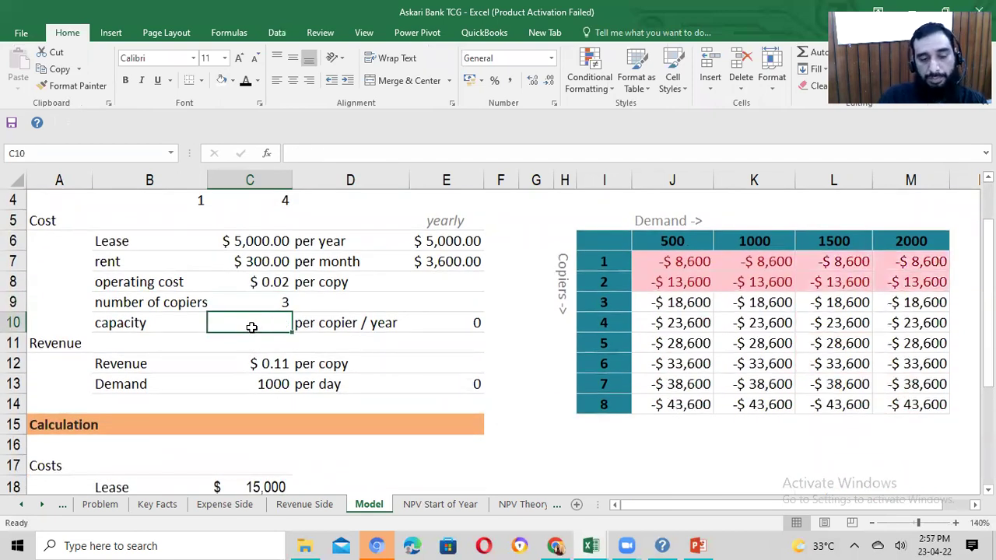
key(Right)
key(Right)
key(F2)
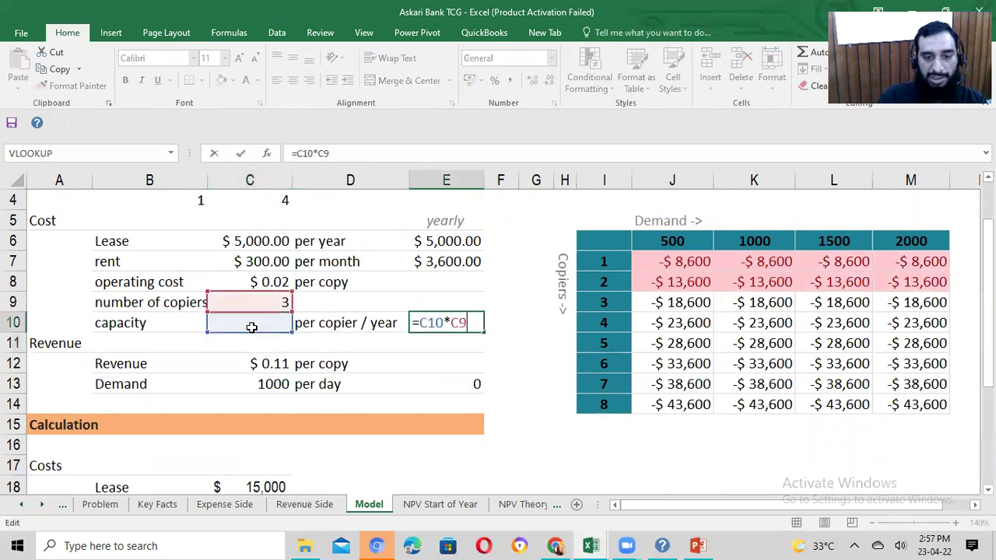
click(251, 327)
text(1000)
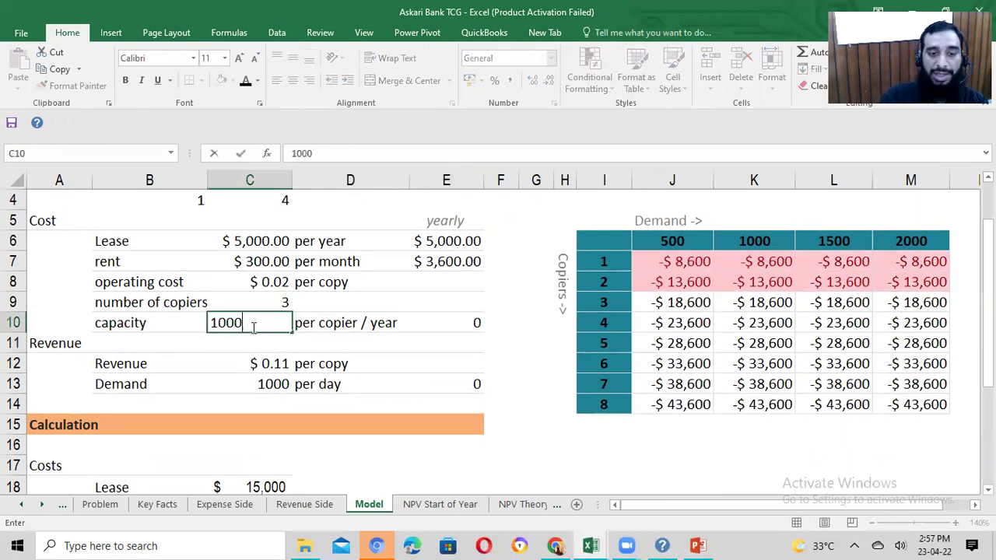
text(00)
key(Return)
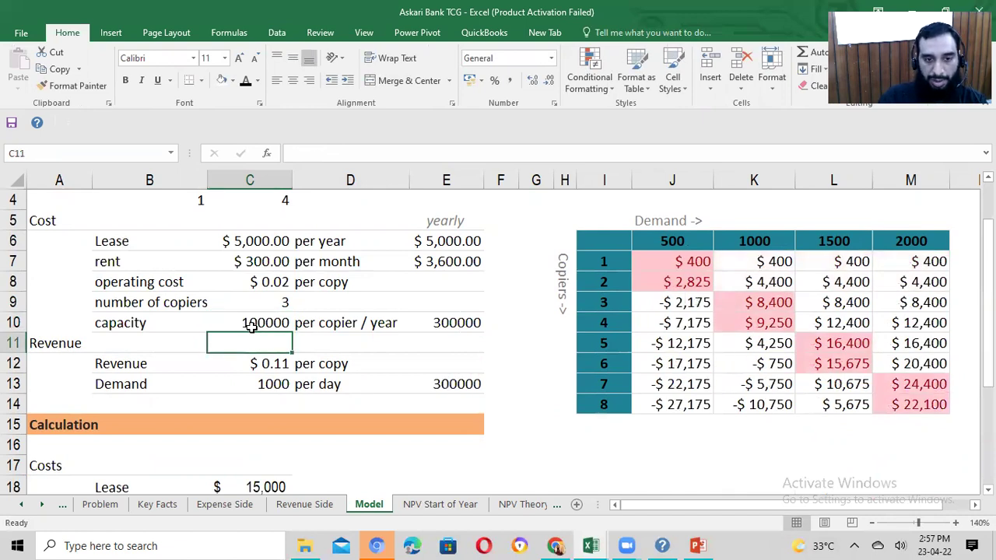
Step: Examine how the yearly capacity formula in E10 uses the capacity and number of copiers inputs
key(Up)
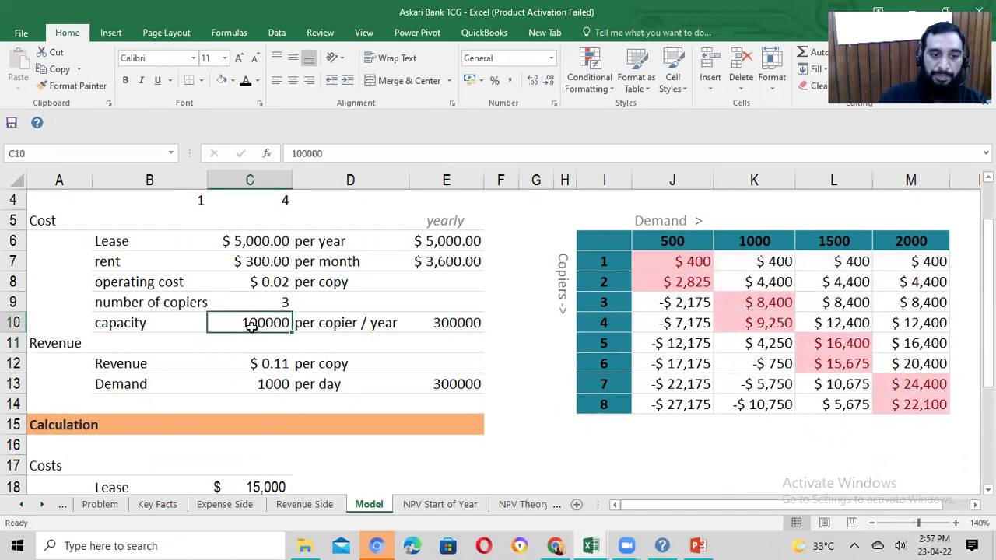
key(Right)
key(Right)
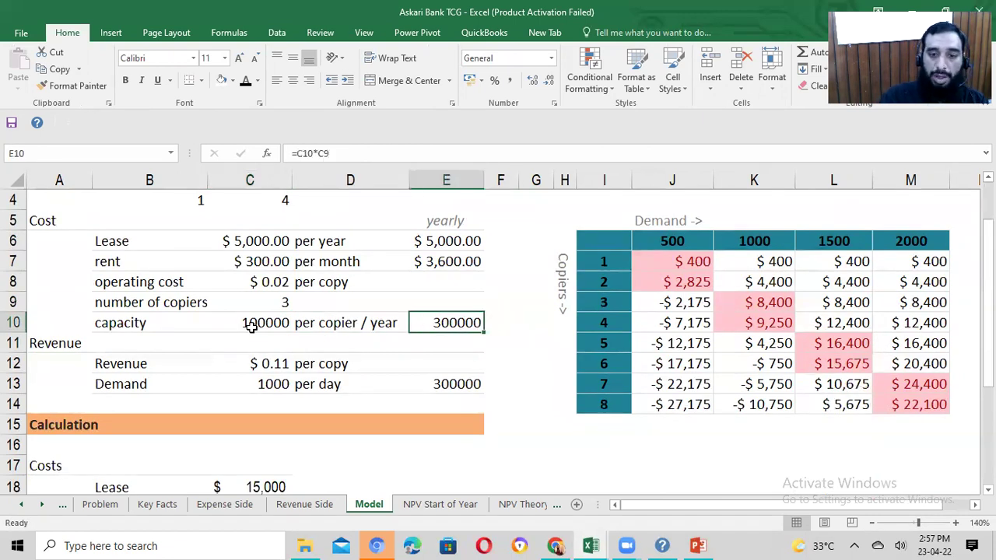
key(F2)
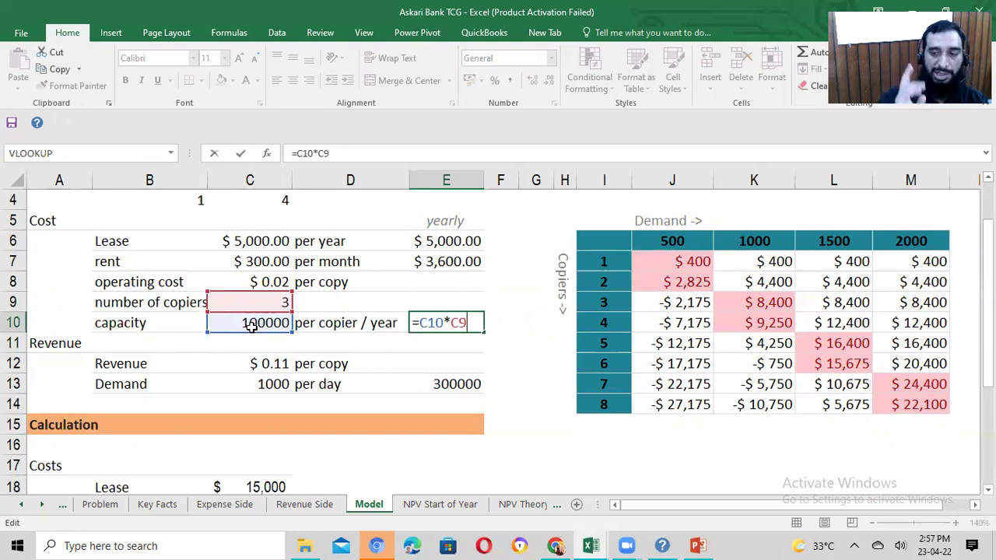
key(ctrl+Return)
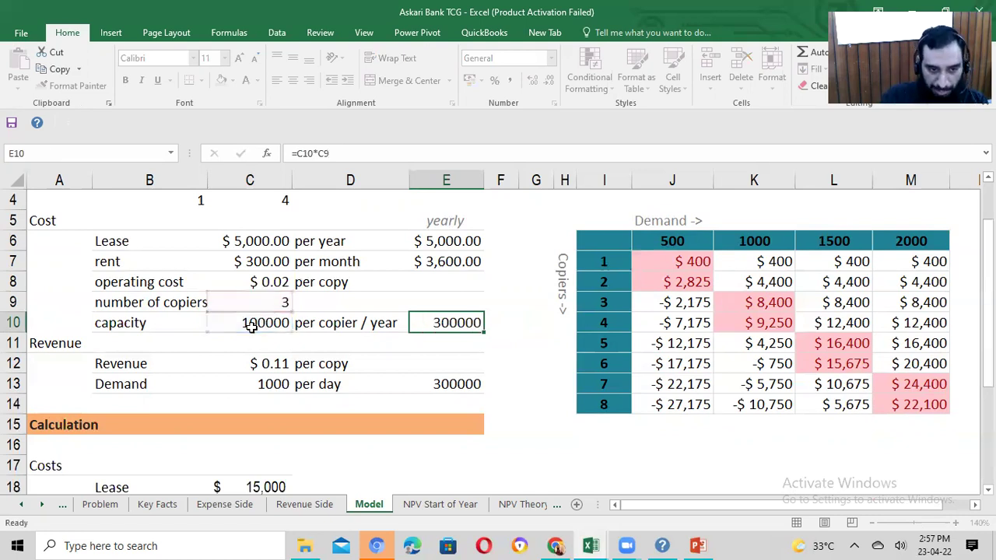
key(Left)
key(Left)
key(Up)
key(Down)
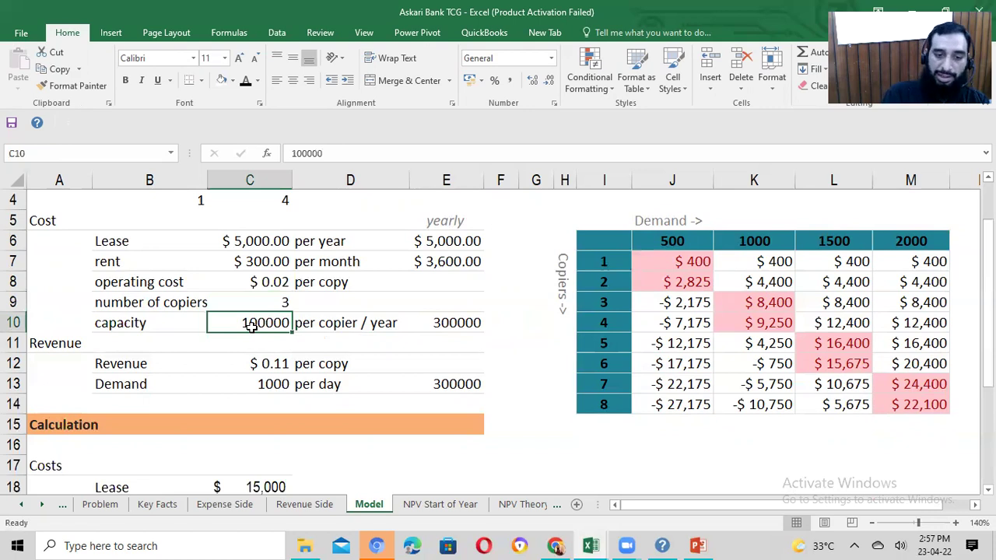
key(Right)
key(Right)
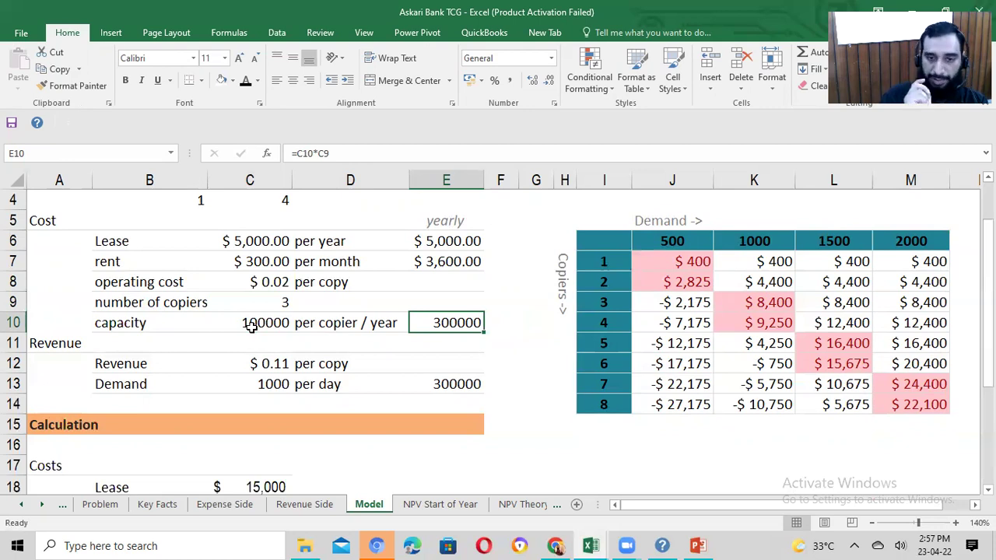
key(F2)
key(Escape)
Step: Rewrite the yearly capacity formula in E10 as =C9*C10
text(=)
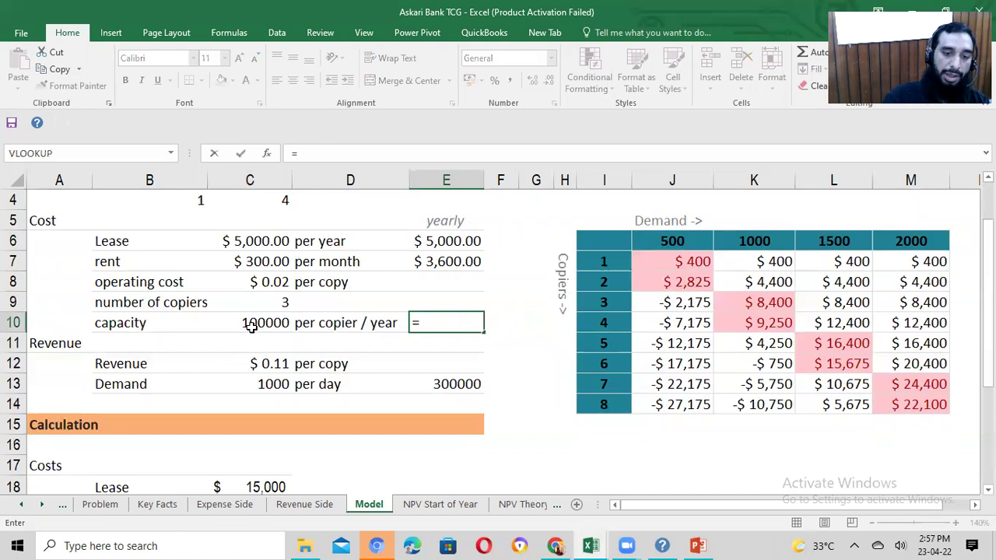
key(Left)
key(Left)
key(Up)
text(*)
key(Left)
key(Left)
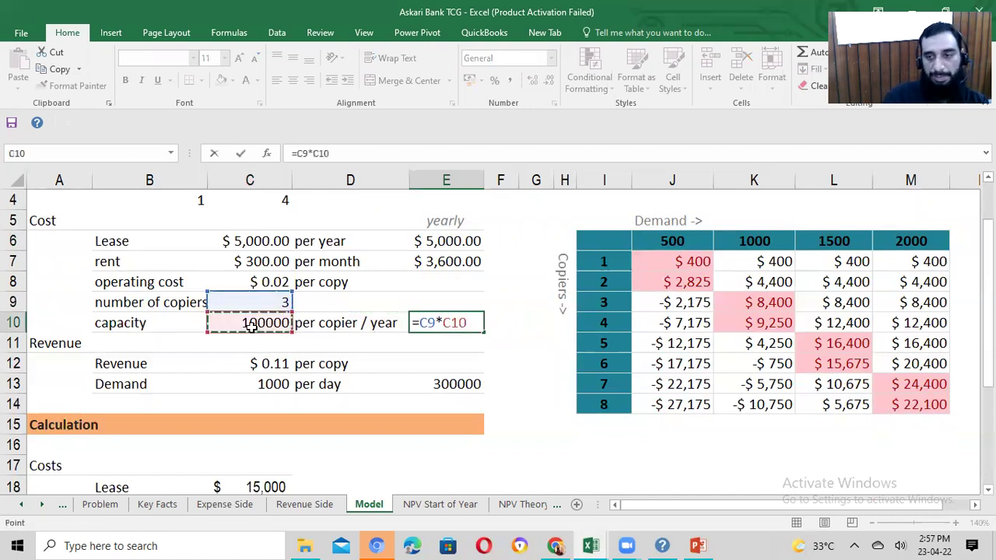
key(Return)
key(Up)
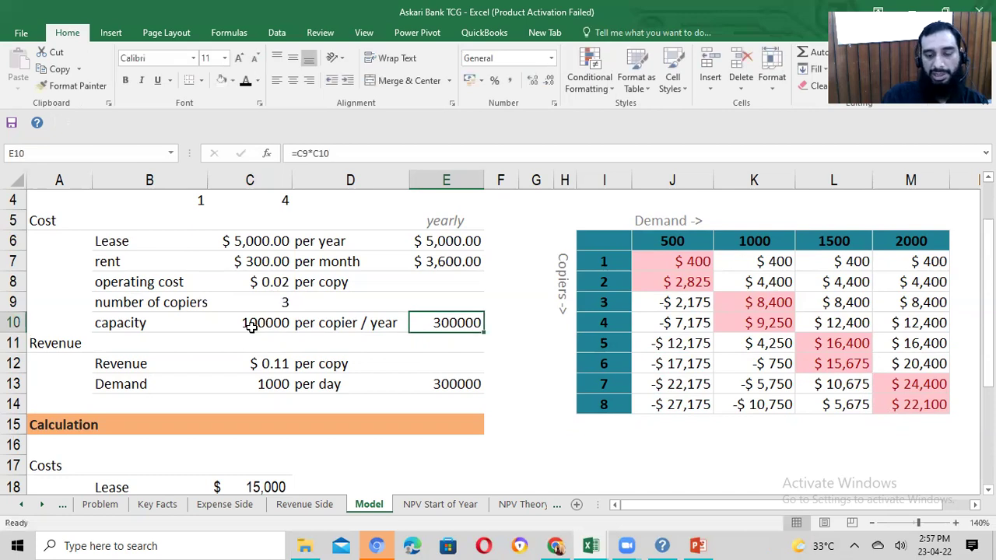
Step: Review the revenue per copy and daily demand inputs in C12 and C13
click(251, 327)
key(Down)
key(Down)
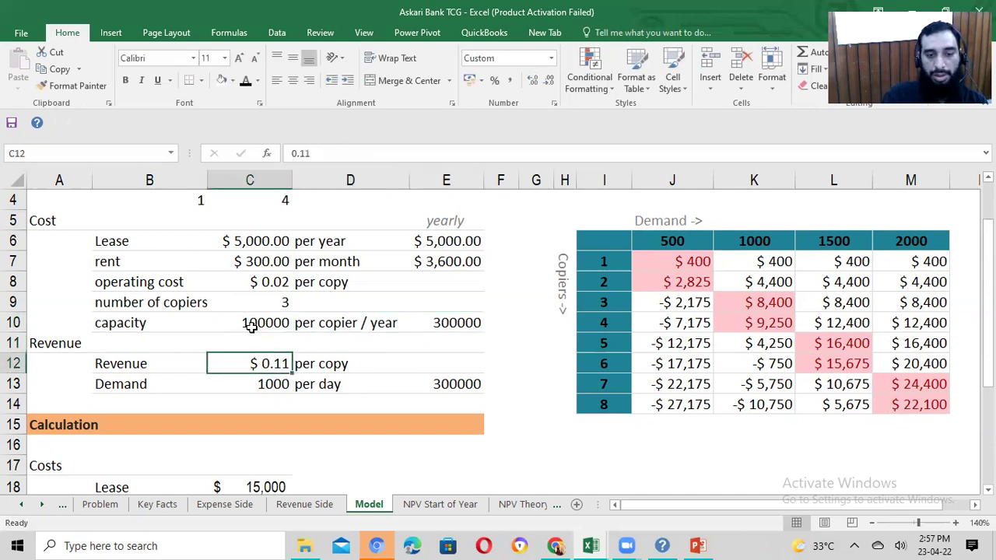
key(Down)
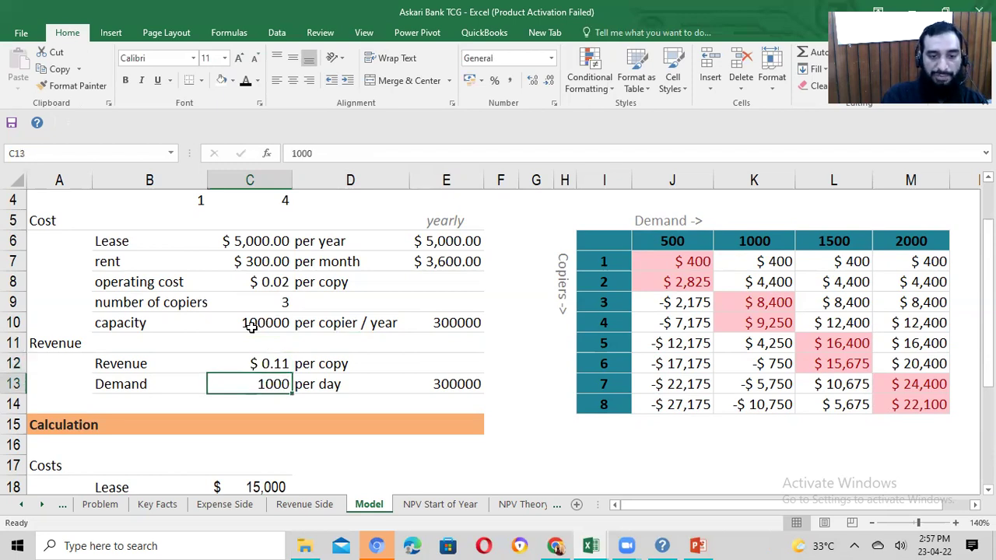
Step: Compare the daily demand input in C13 with its yearly value in E13
key(Down)
key(Up)
key(Right)
key(Right)
key(Left)
key(Left)
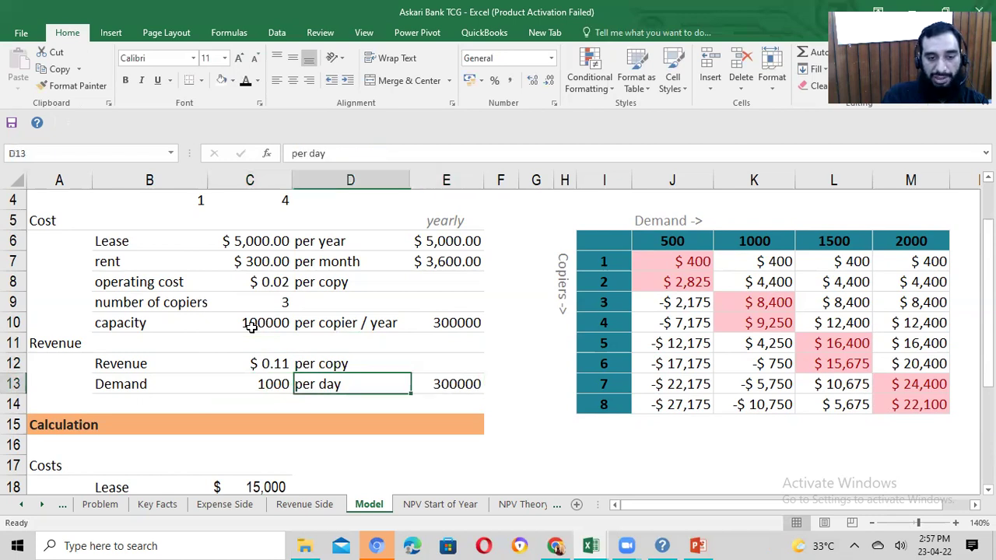
key(F2)
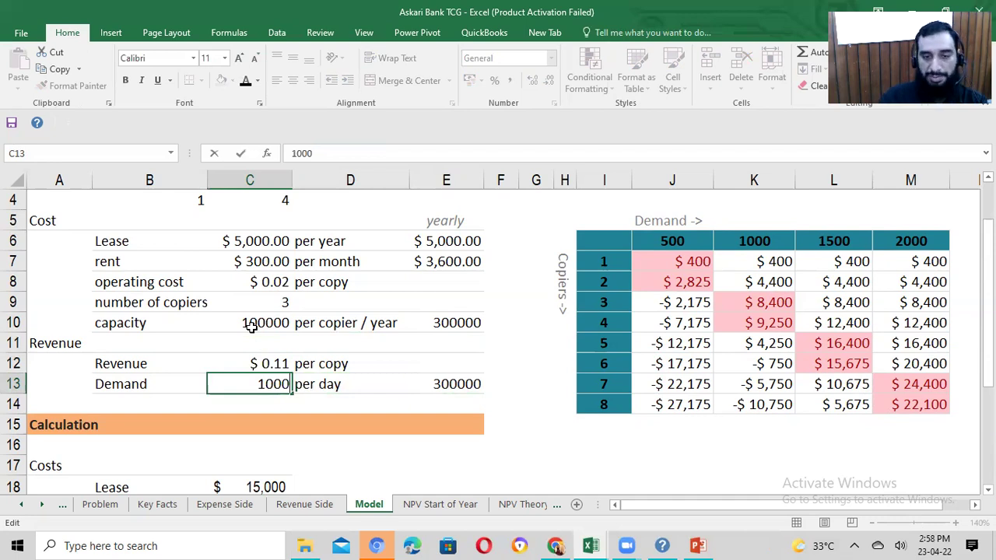
Step: Review the Calculation section's cost values in C18:C21, copy revenue in C23 and profit in C25
scroll(250, 327, up, 1)
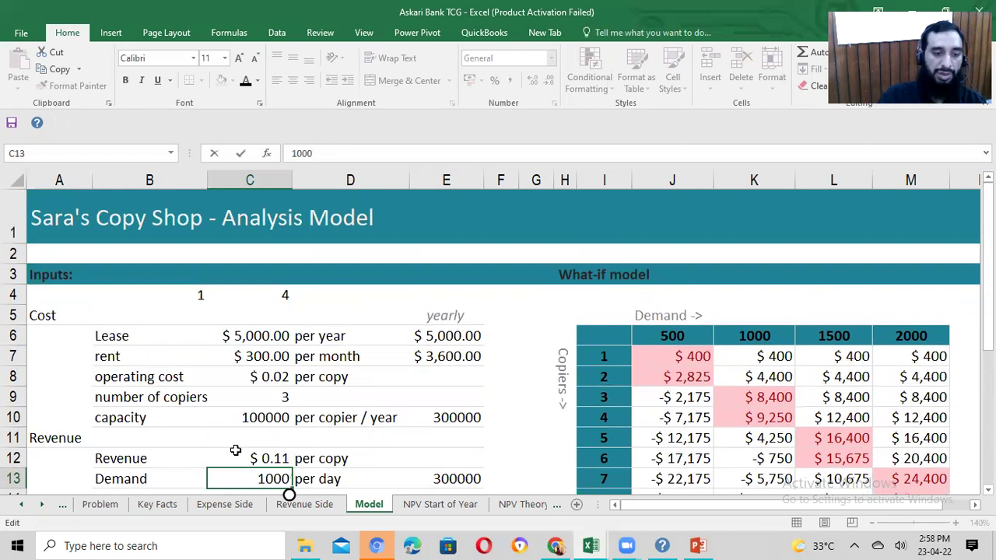
scroll(235, 450, down, 2)
scroll(235, 449, up, 1)
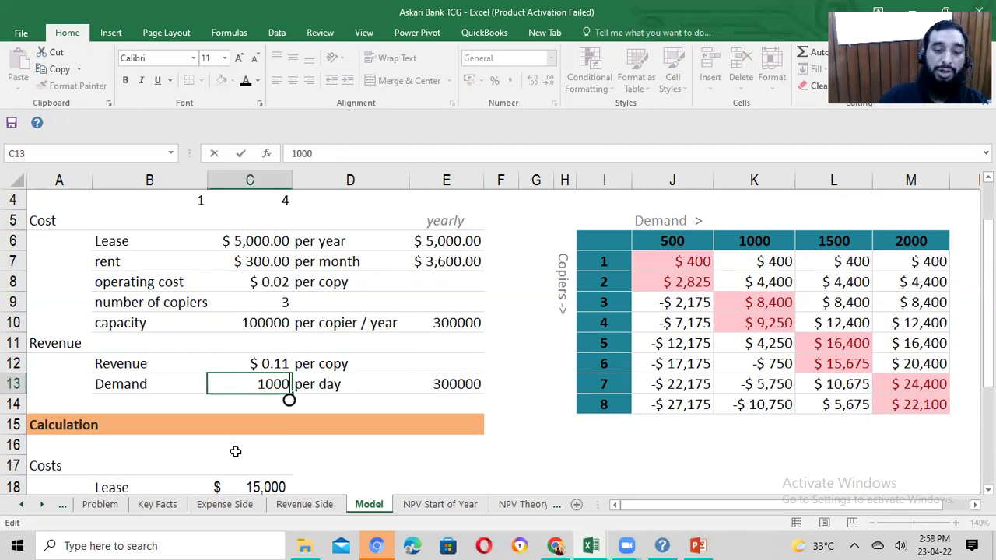
scroll(235, 451, down, 3)
scroll(235, 451, up, 1)
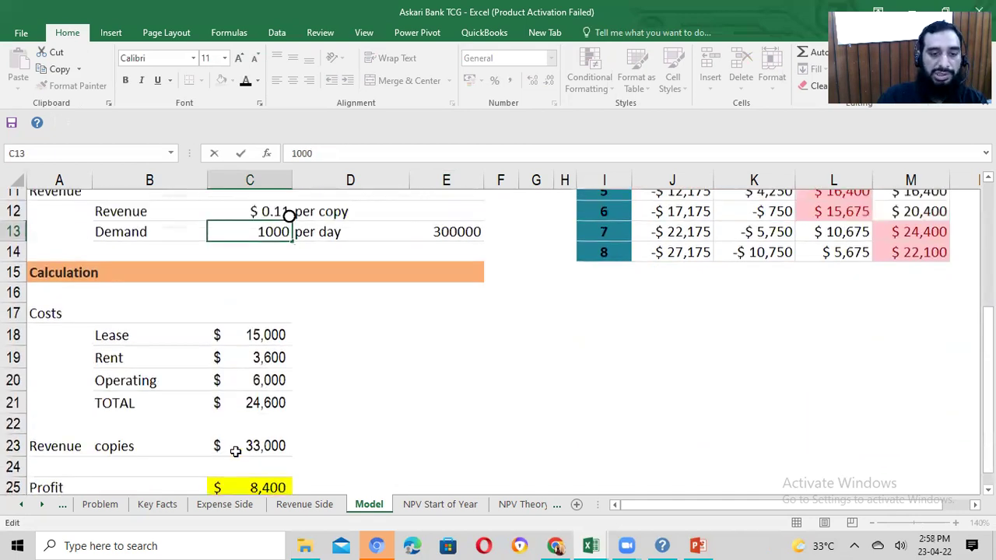
scroll(235, 451, down, 2)
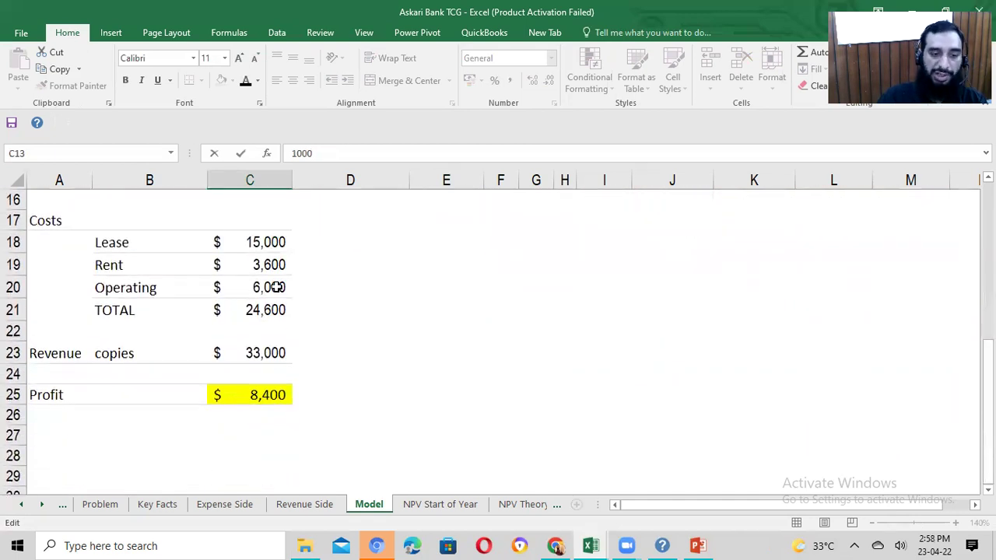
click(259, 353)
drag(261, 241, 258, 311)
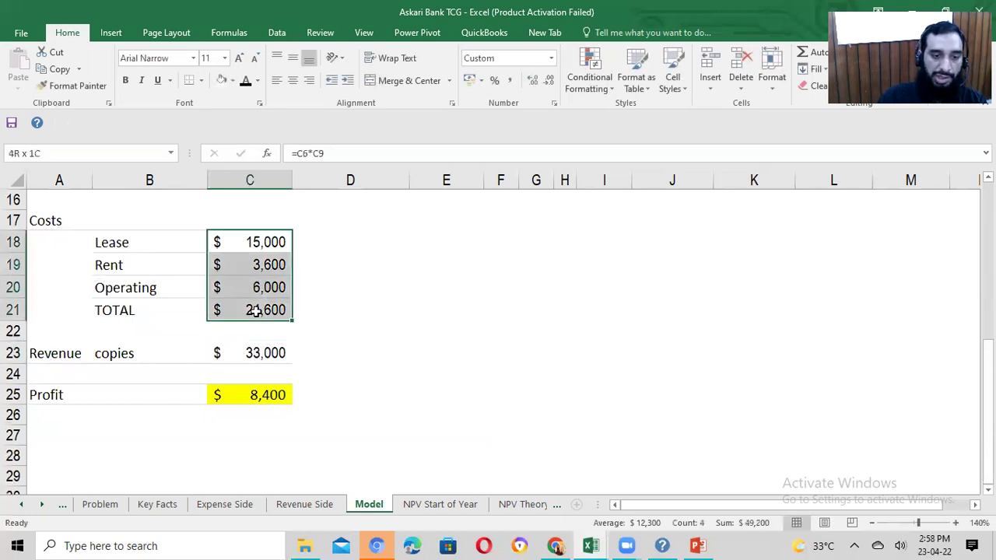
click(259, 405)
click(264, 352)
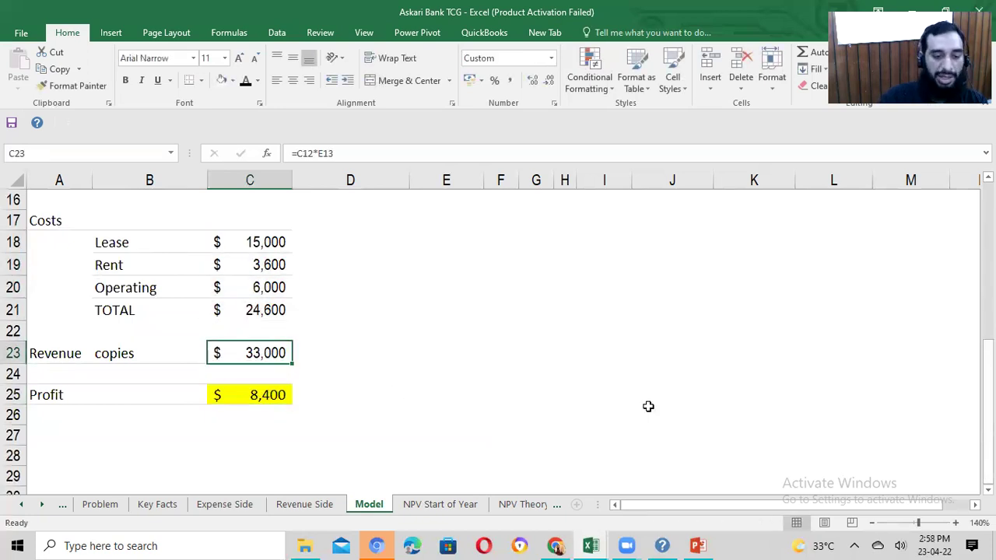
Step: Clear the lease, rent and operating cost formulas in C18:C20
drag(233, 241, 238, 290)
key(Delete)
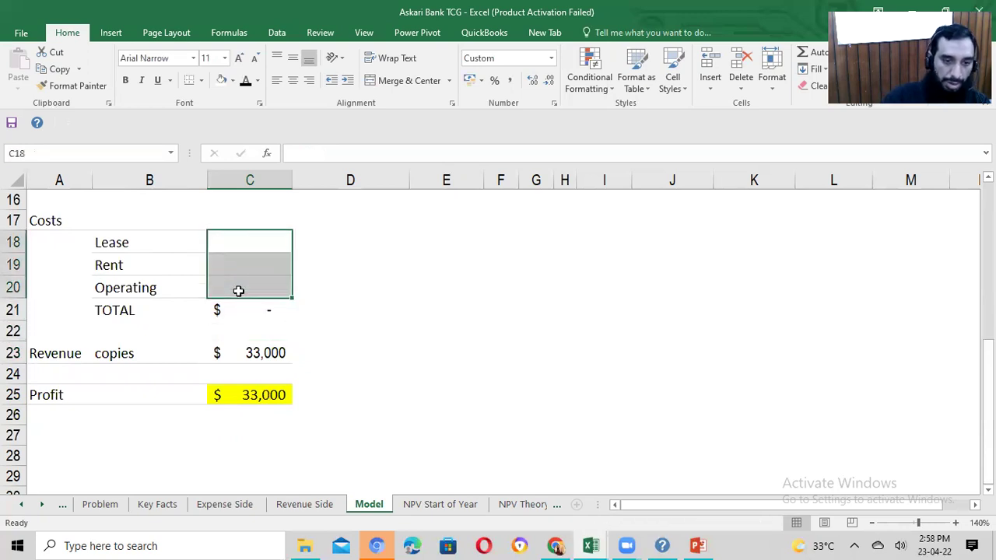
key(Down)
key(Down)
key(Down)
key(Down)
key(Down)
text(=)
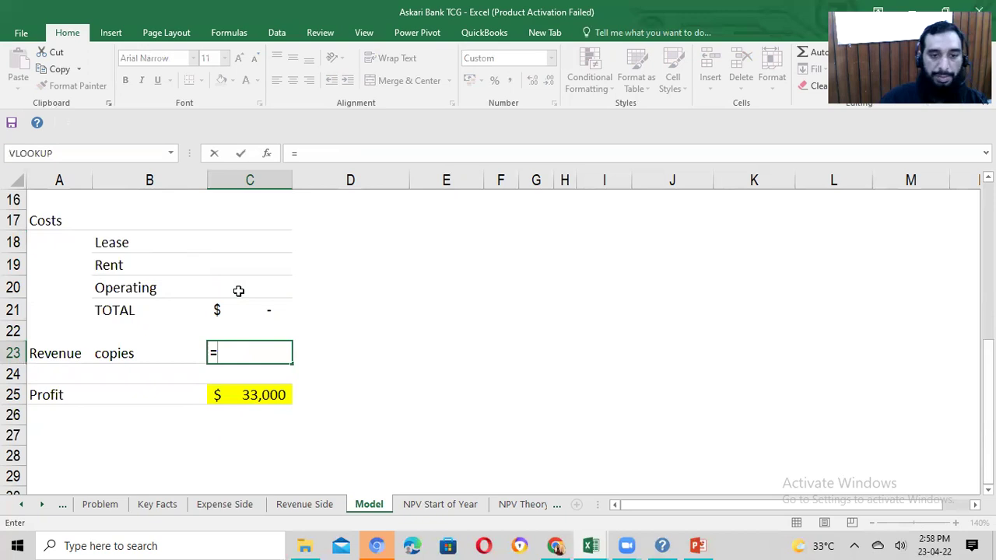
scroll(238, 290, up, 5)
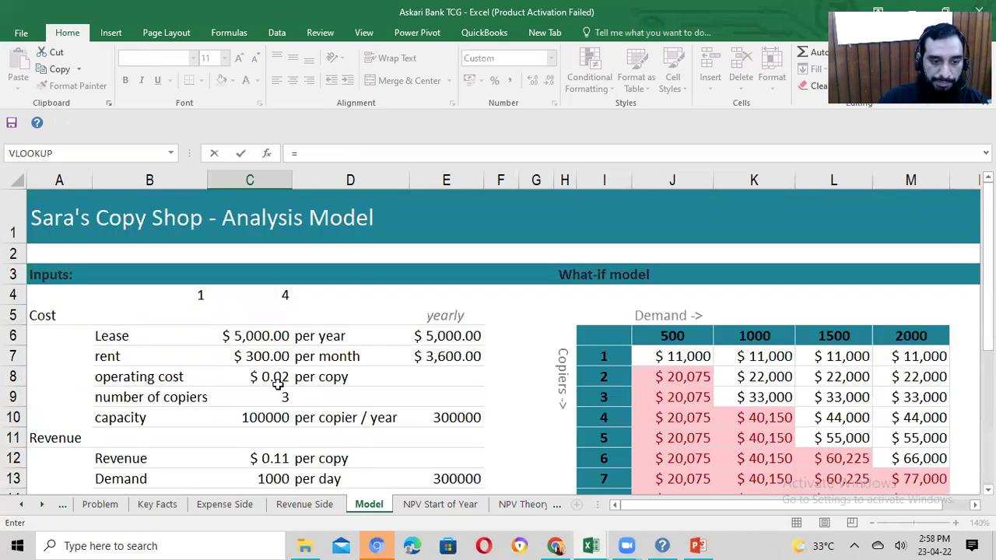
scroll(286, 429, down, 1)
click(247, 364)
text(*)
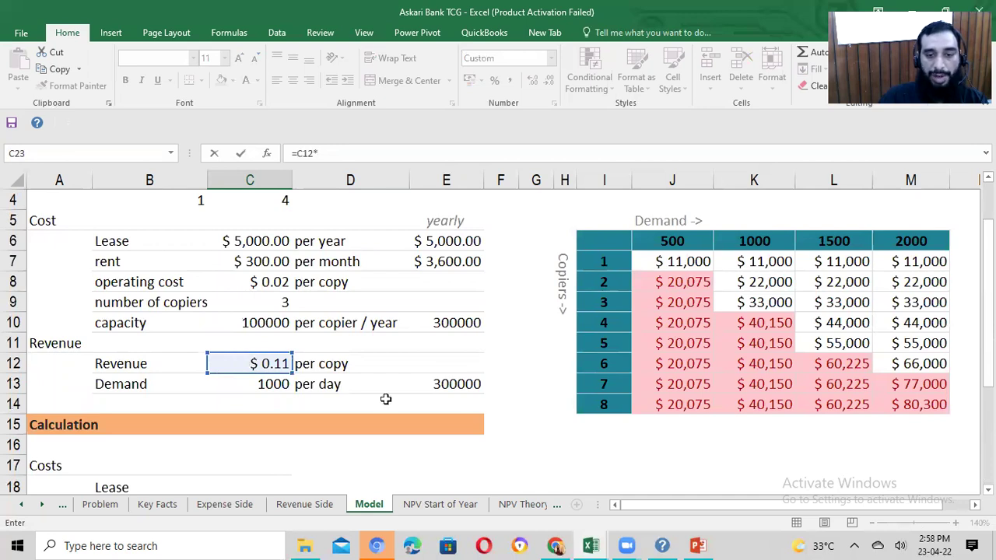
key(Escape)
Step: Check the yearly demand formula in E13 against the capacity and demand inputs
key(Up)
key(Up)
key(Up)
key(Up)
key(Up)
key(Up)
key(Up)
key(Up)
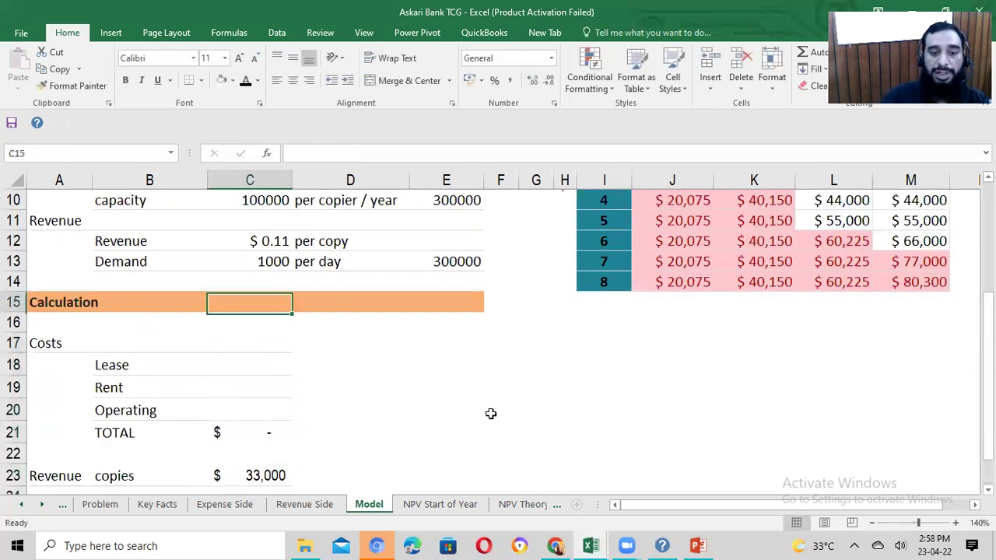
key(Up)
key(Up)
key(Right)
key(Right)
scroll(491, 413, up, 1)
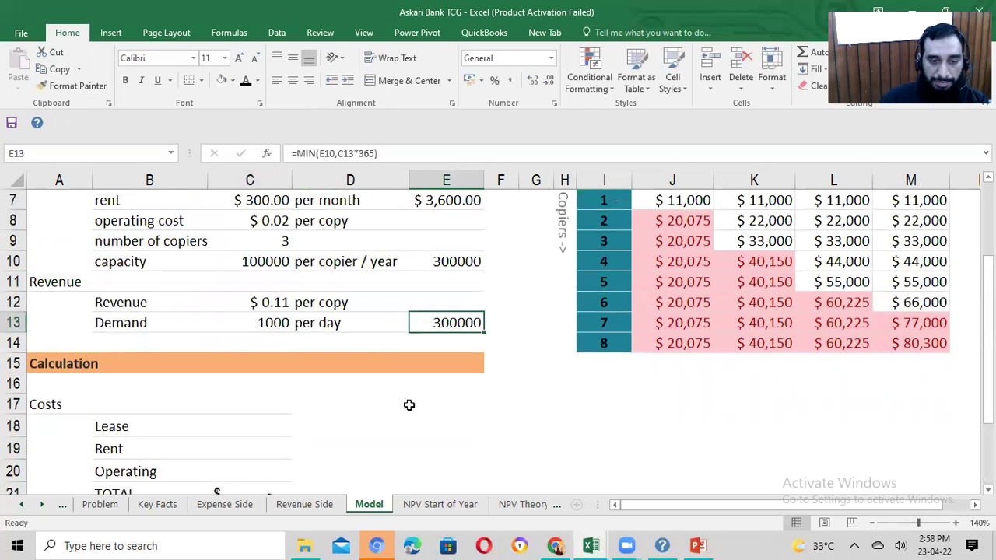
scroll(409, 404, up, 1)
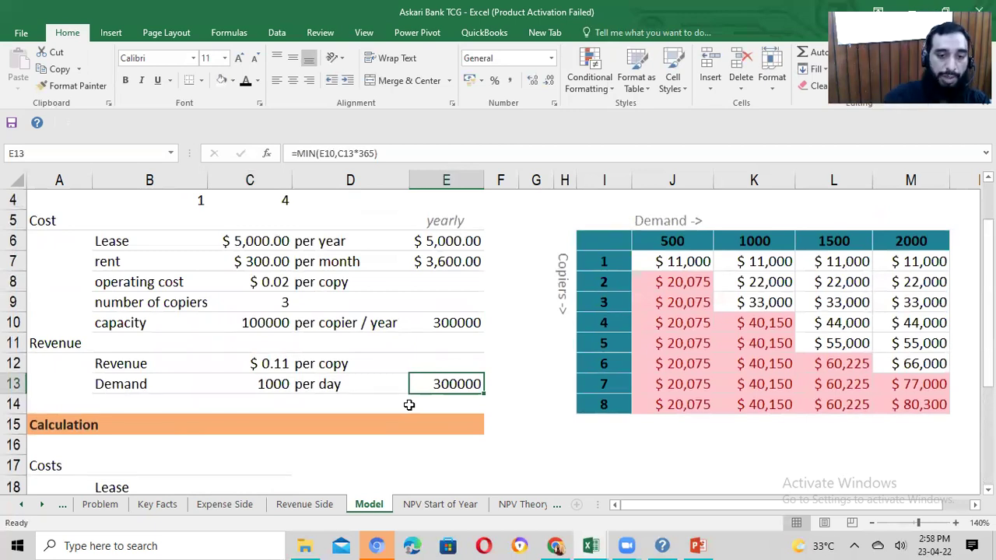
Step: Inspect which input cells the copy revenue formula in C23 multiplies
scroll(408, 404, down, 4)
double_click(262, 351)
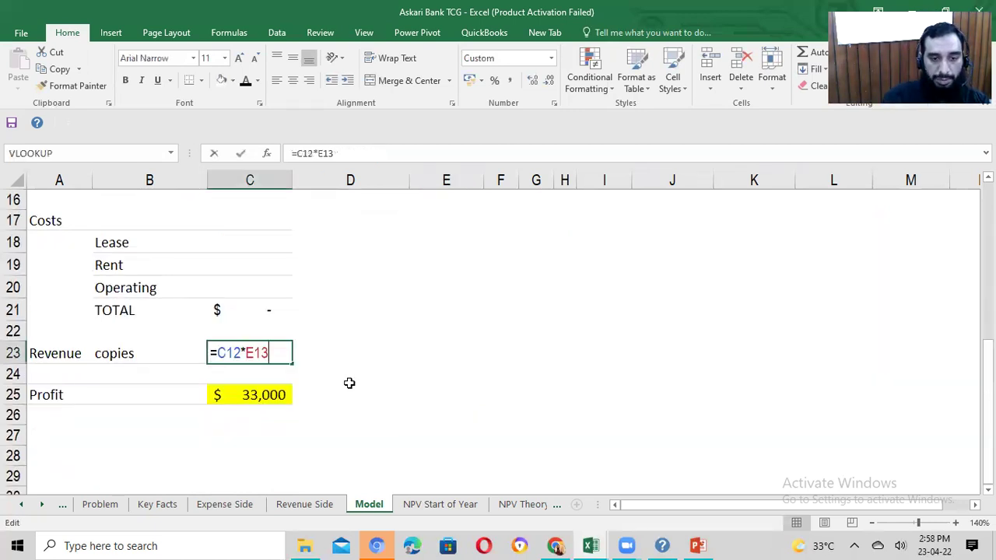
scroll(365, 382, up, 4)
scroll(436, 311, down, 2)
key(Escape)
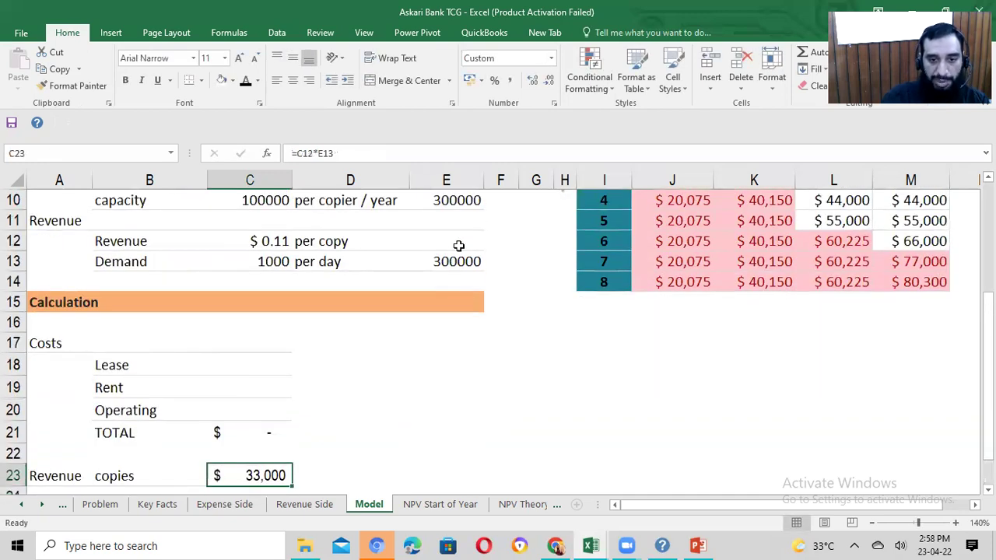
Step: Trace the cells that the yearly demand formula in E13 refers to
click(459, 246)
scroll(455, 389, up, 3)
scroll(443, 435, down, 1)
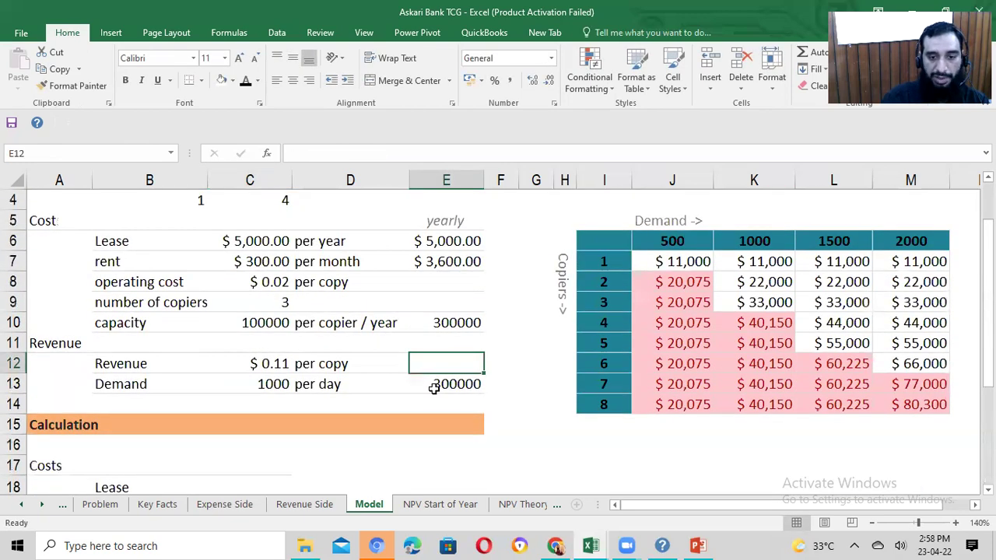
click(434, 389)
key(F2)
key(Escape)
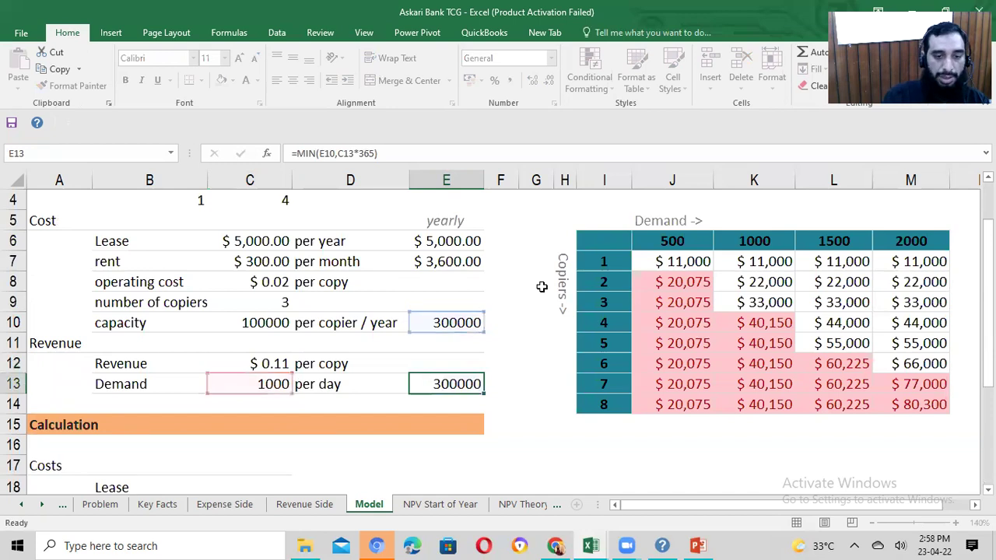
Step: Review the input values in column C, from the daily demand up to the lease, rent and operating cost
key(Left)
key(Left)
key(Up)
key(Up)
key(Up)
key(Up)
key(Up)
key(Up)
key(Up)
key(Up)
key(Down)
key(Down)
key(Down)
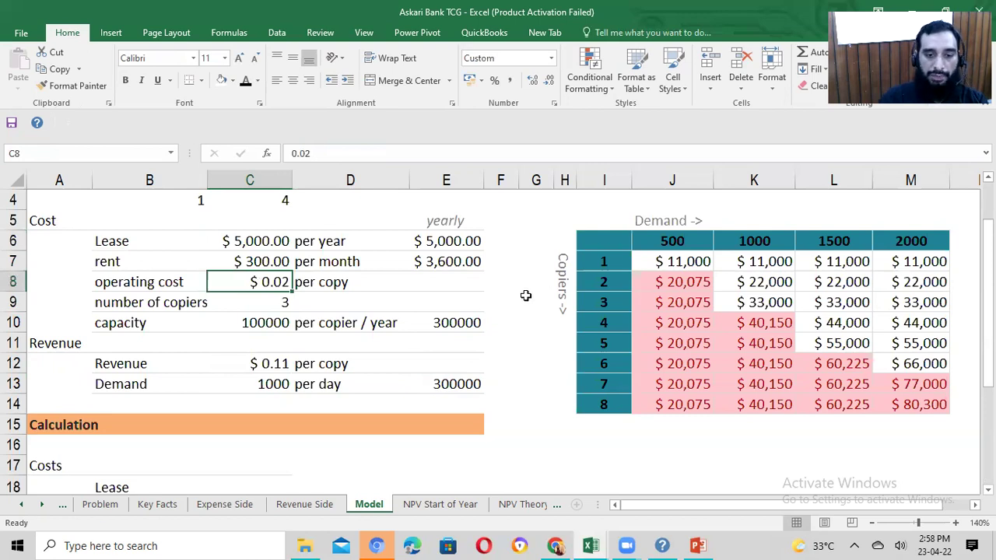
Step: Examine how the MIN formula in E13 combines the yearly capacity in E10 with the daily demand in C13
drag(144, 377, 273, 382)
click(444, 385)
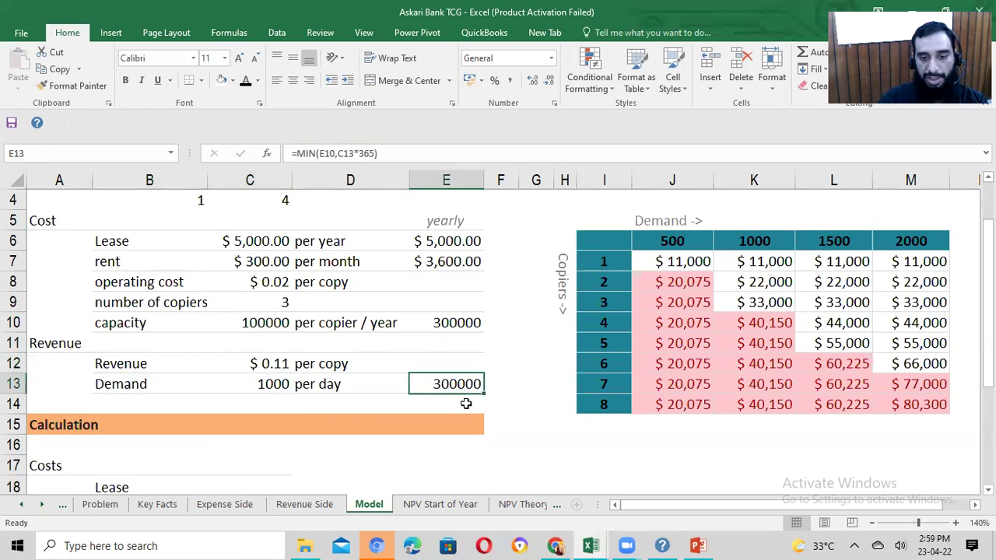
key(F2)
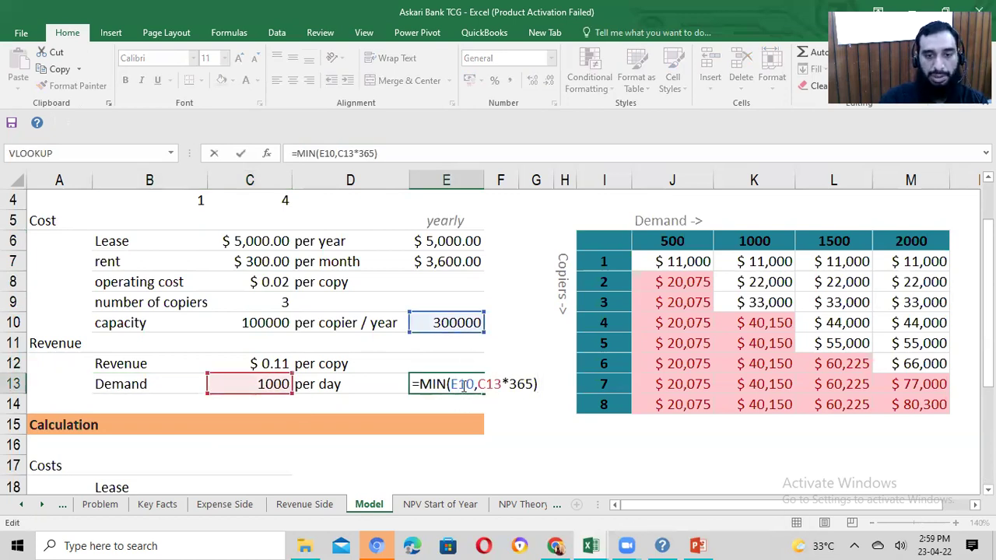
key(Escape)
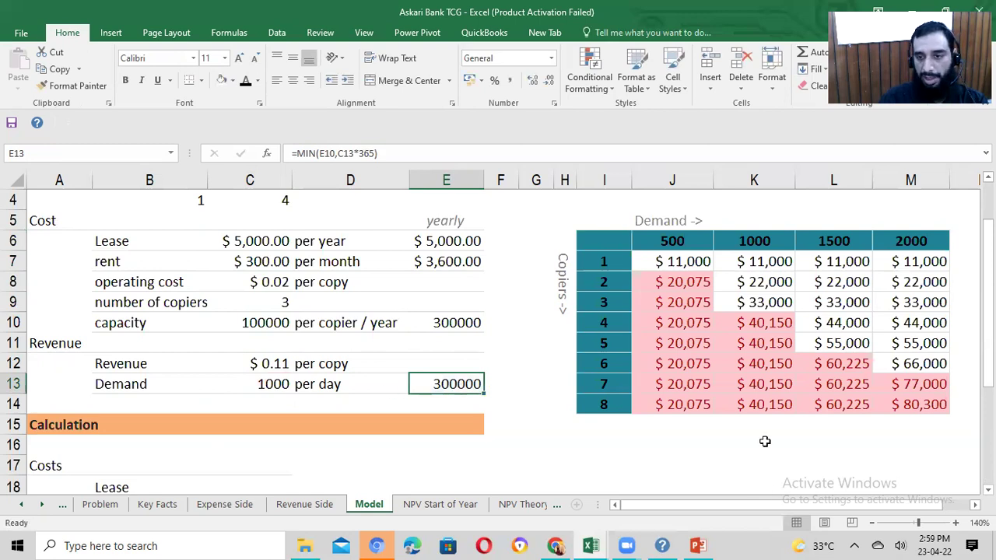